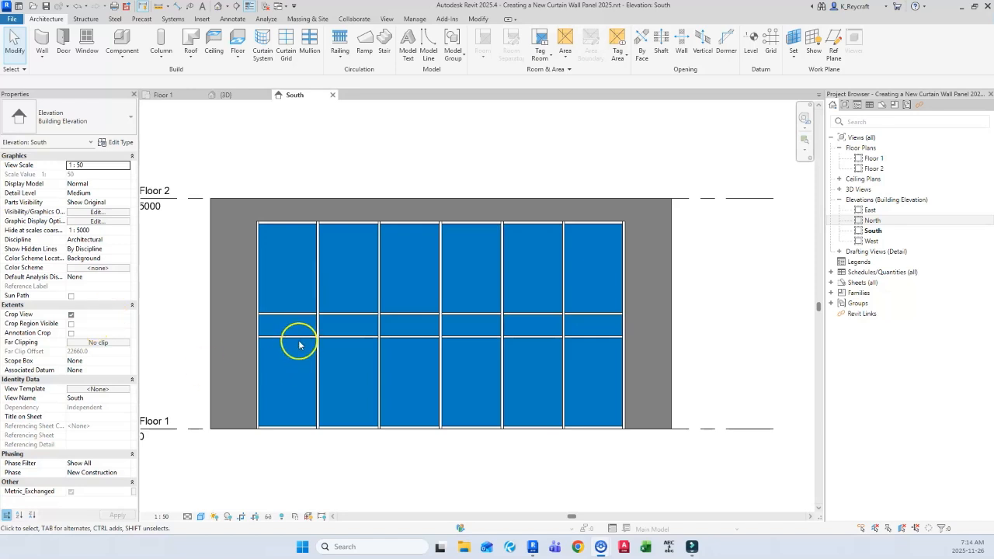
Set the South elevation's visual style to Hidden Line
scroll(294, 339, "up", 2)
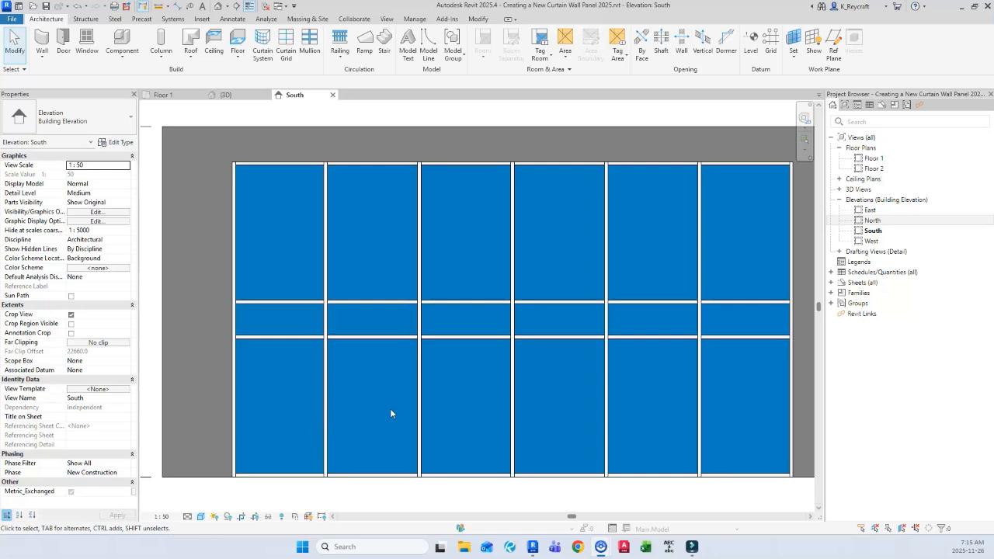
left_click(201, 517)
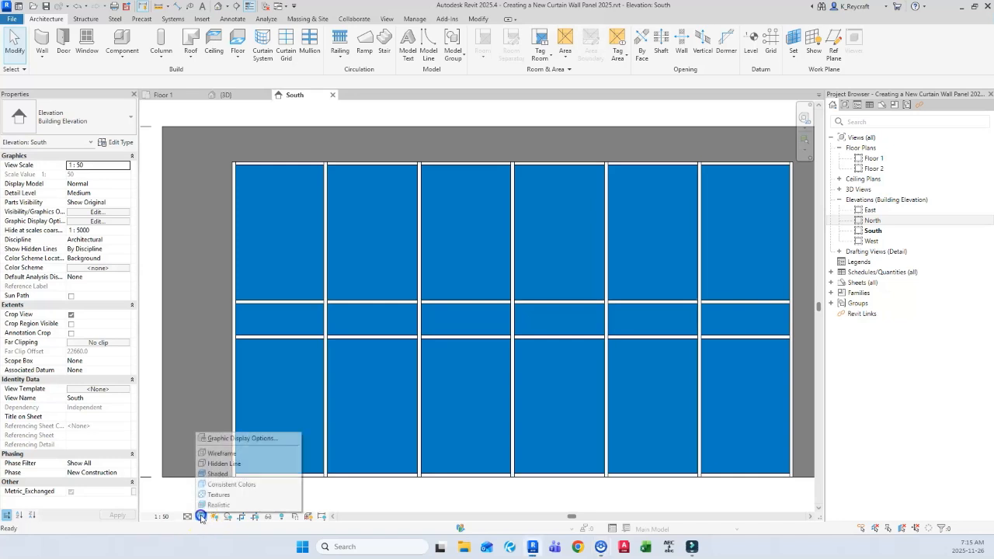
left_click(225, 463)
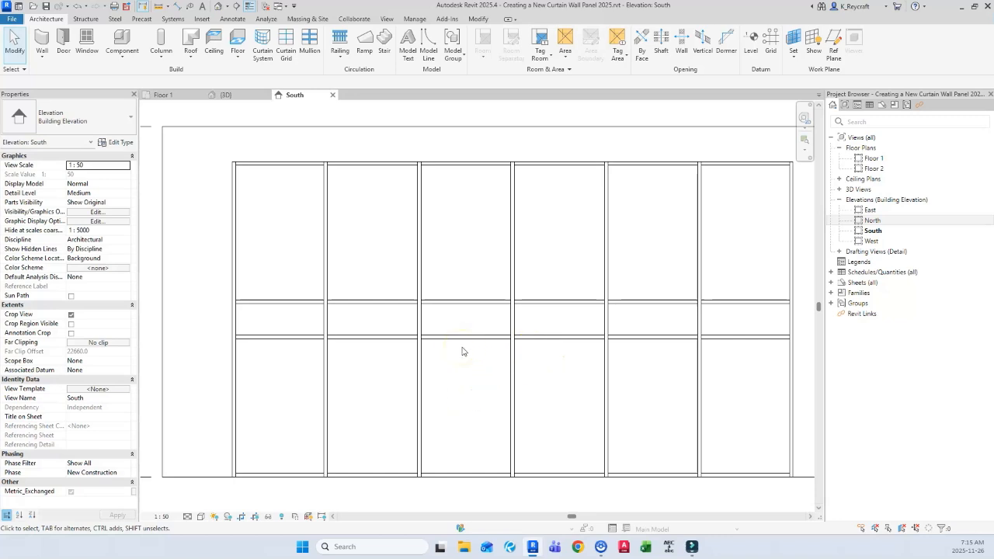
Select the glazed curtain panel in the third bay of the narrow middle band and unpin it
scroll(462, 352, "up", 4)
scroll(466, 297, "up", 2)
middle_click_drag(466, 307, 461, 352)
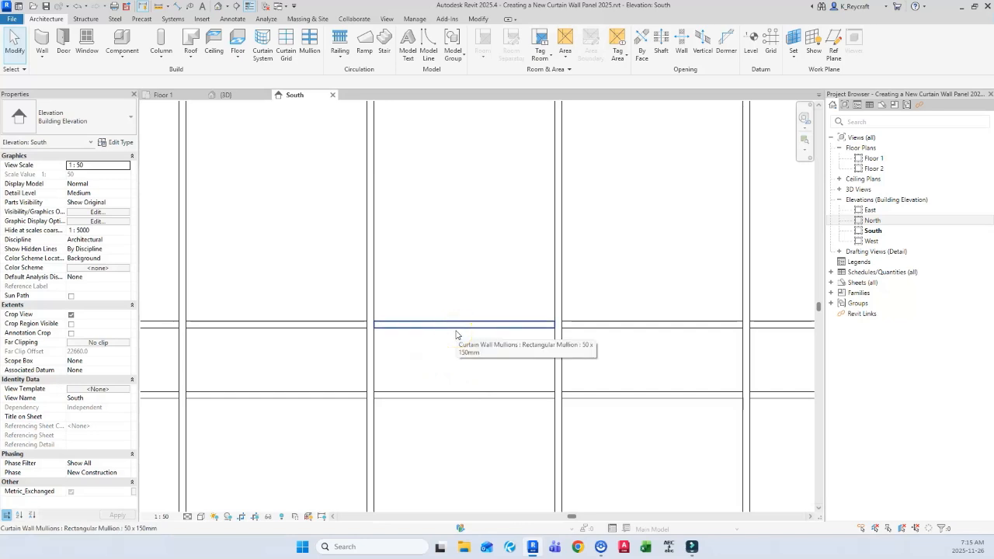
key("Tab")
key("Tab")
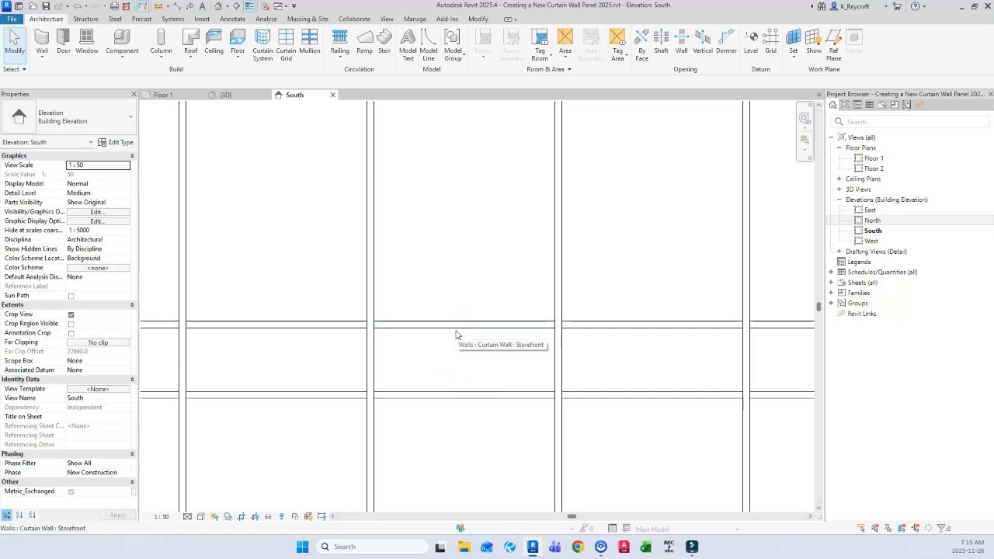
key("Tab")
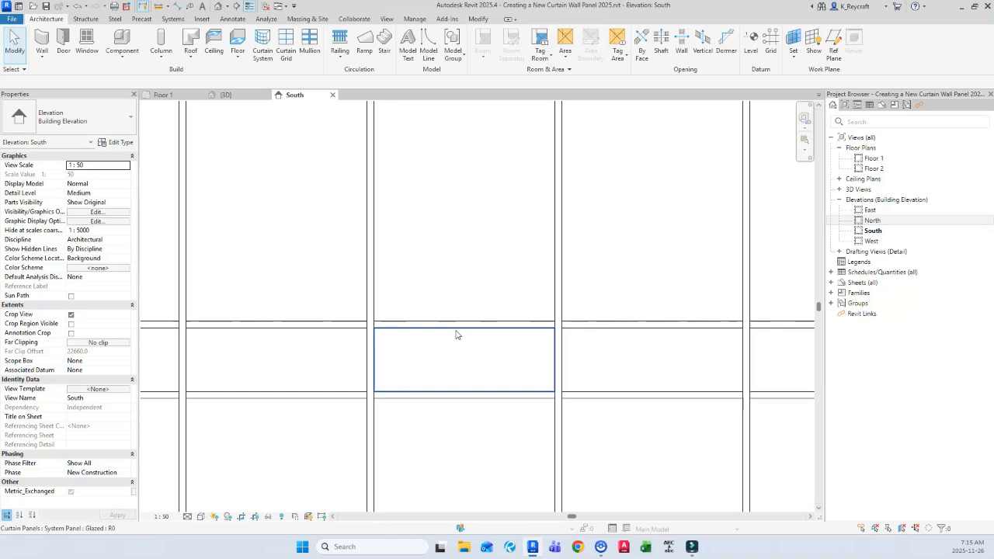
left_click(456, 335)
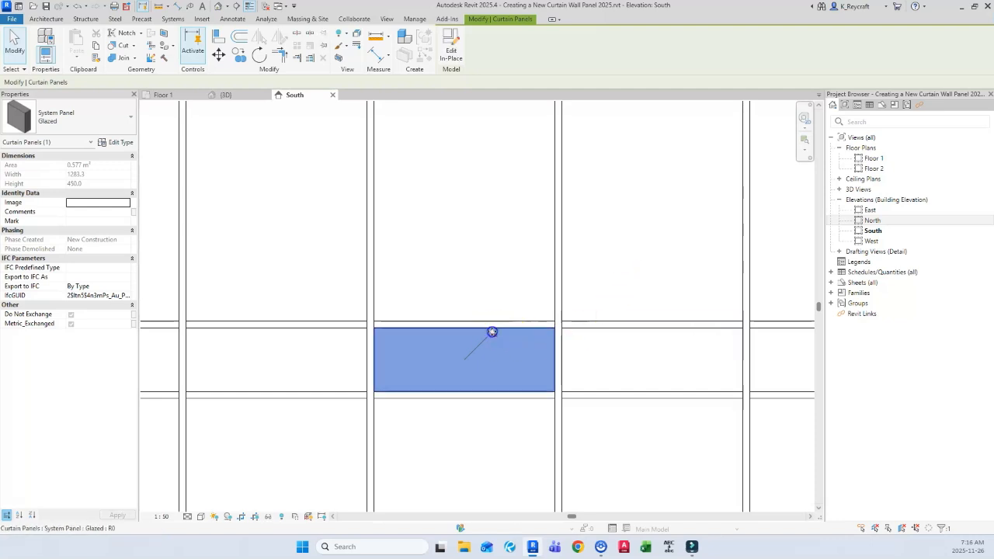
left_click(493, 332)
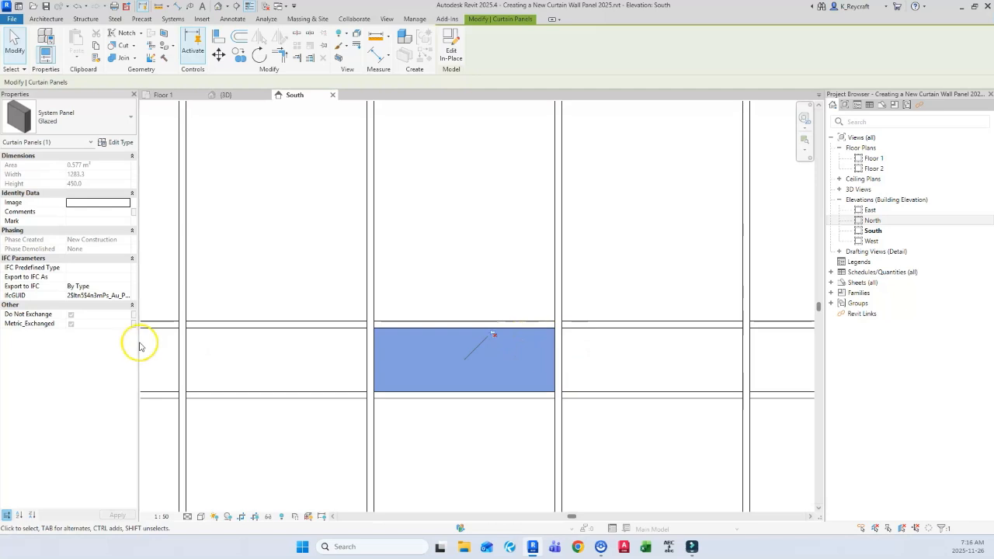
Change the unpinned panel's type to System Panel Solid and deselect it
left_click(90, 126)
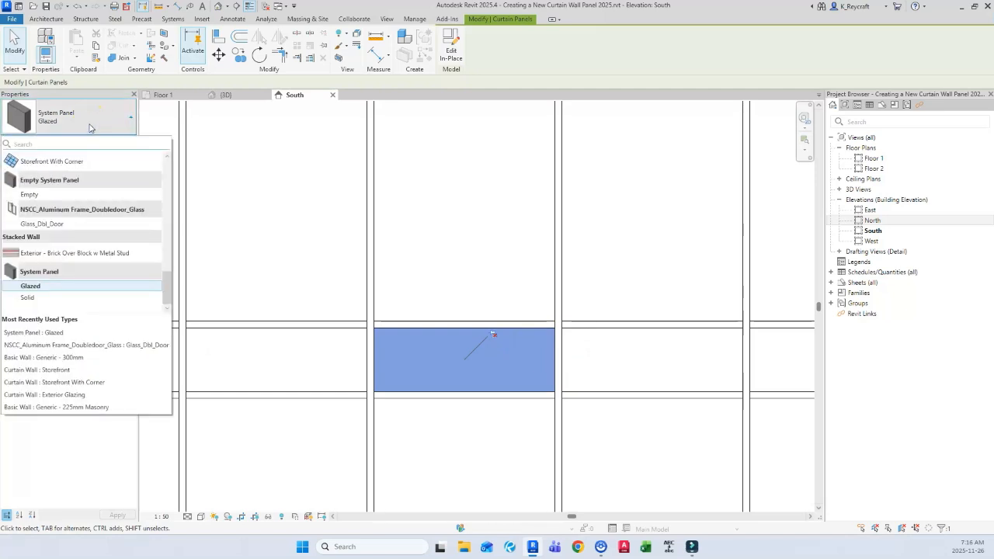
left_click(35, 298)
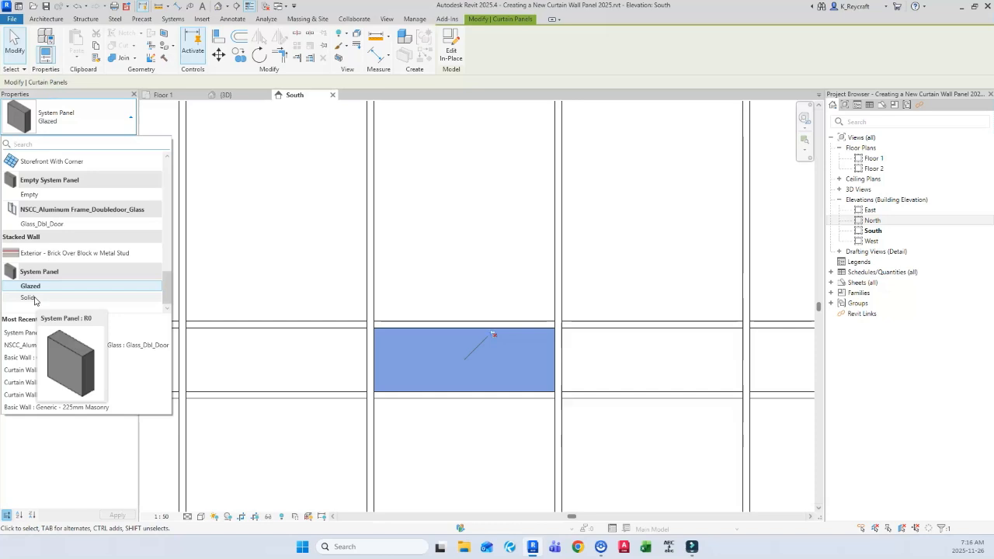
left_click(31, 299)
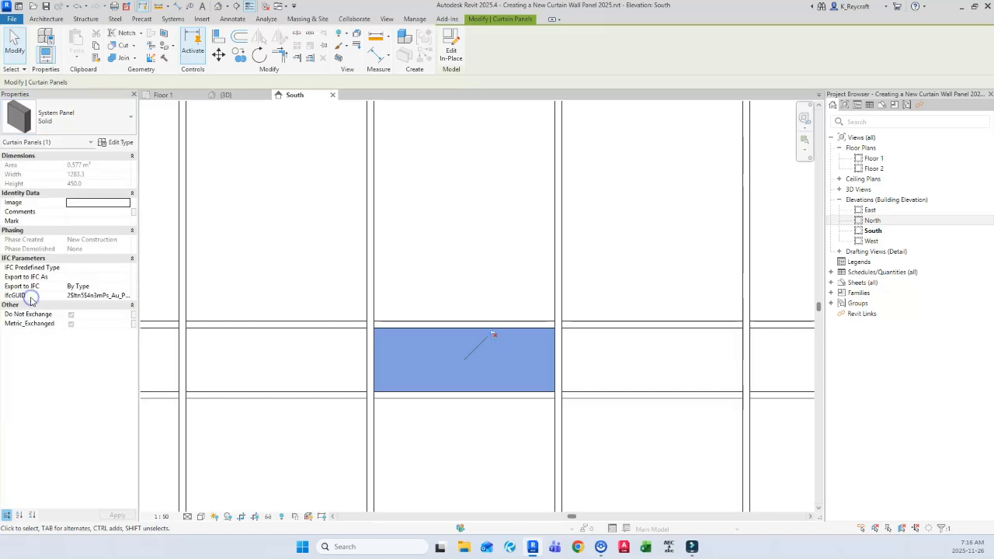
left_click(608, 227)
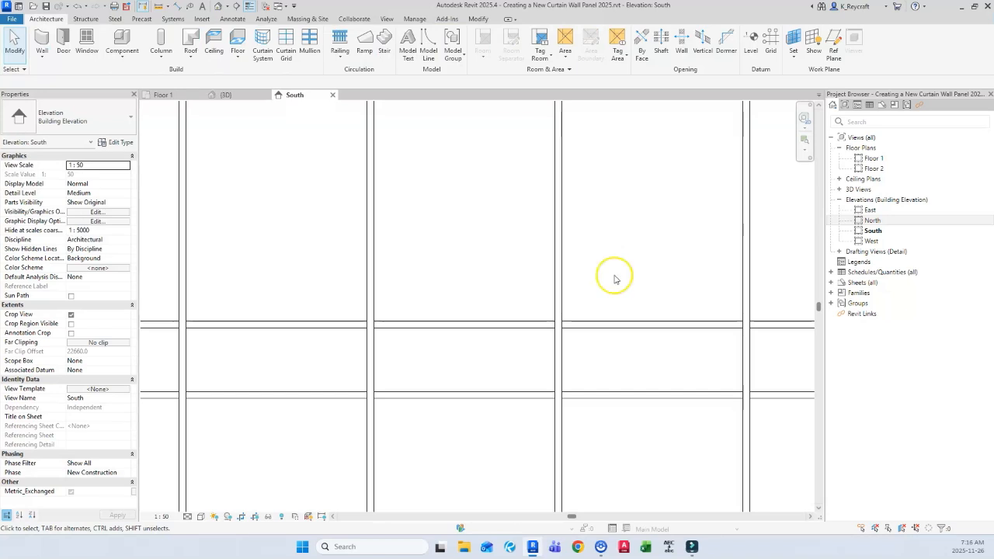
Display the South elevation in Consistent Colors and examine the solid panel in the 3D view
left_click(200, 516)
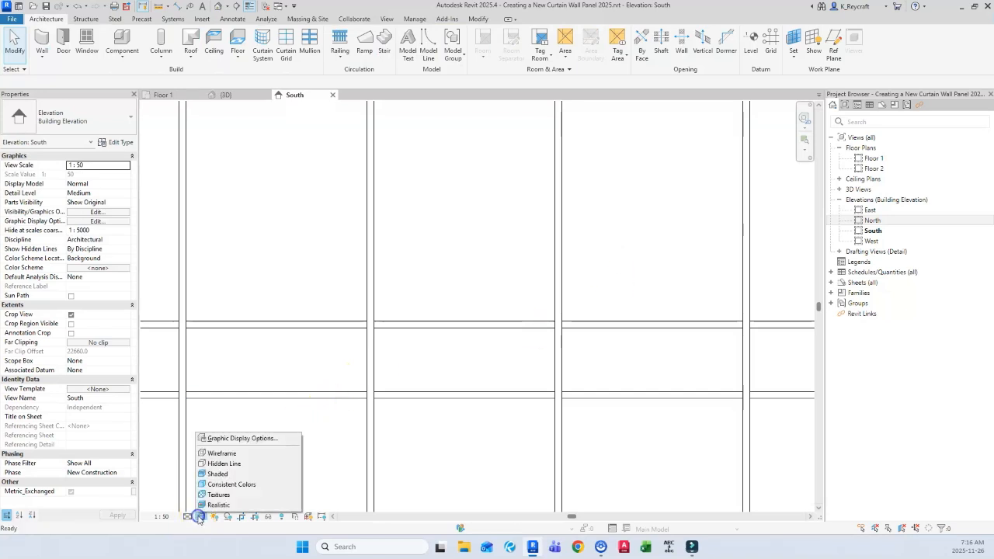
left_click(224, 485)
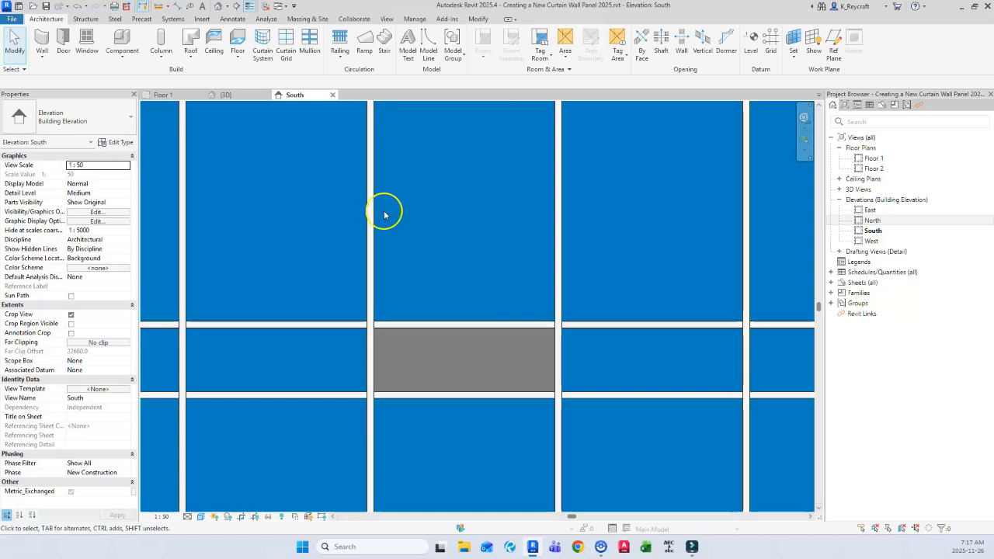
left_click(241, 96)
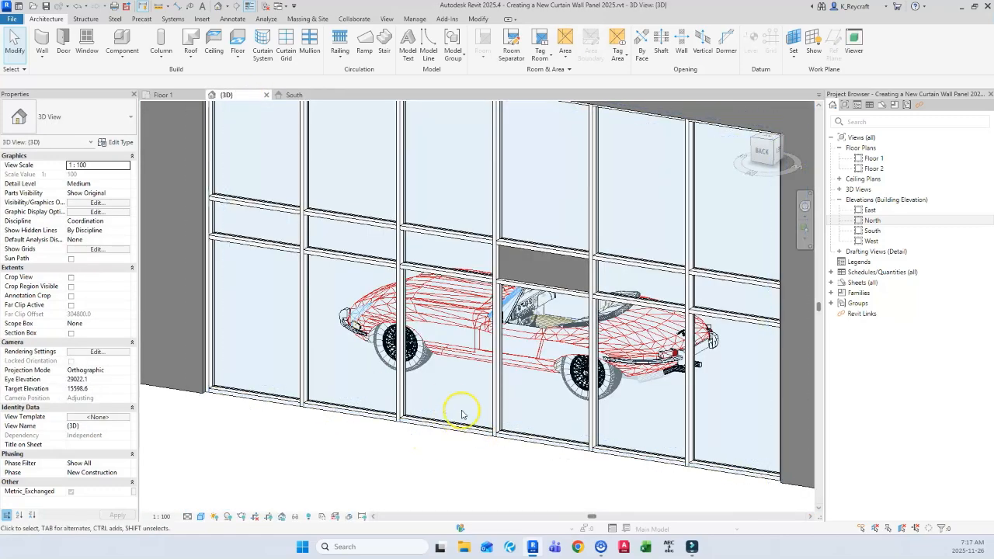
scroll(462, 414, "up", 1)
middle_click_drag(458, 416, 386, 437, "shift")
scroll(384, 436, "down", 2)
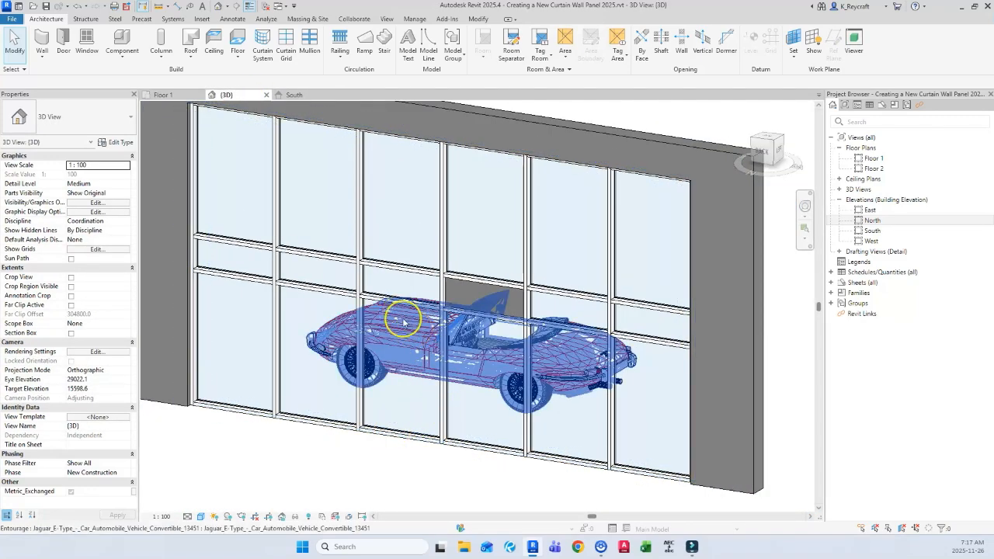
mouse_move(445, 402)
middle_mouse_down("shift")
mouse_move(452, 408)
mouse_move(444, 391)
middle_mouse_up("shift")
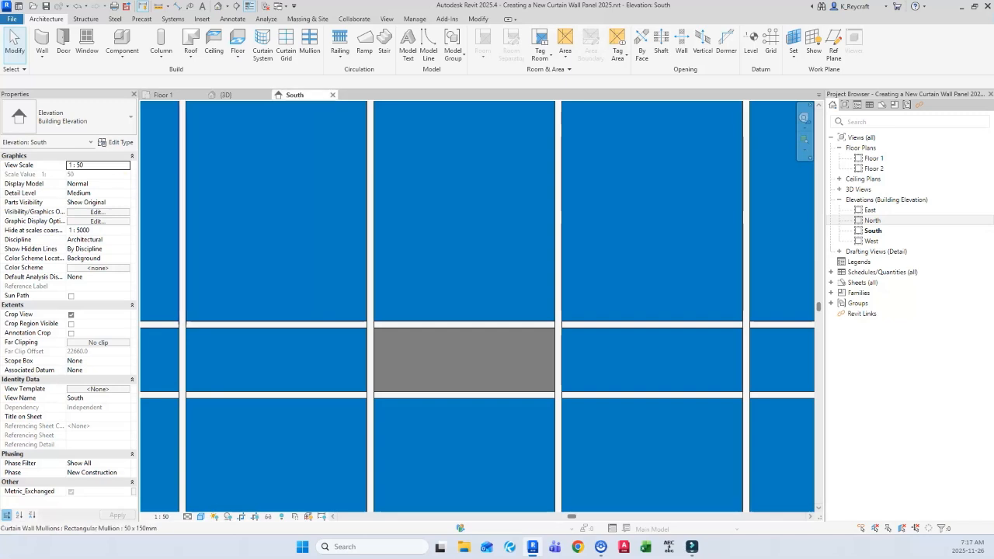
Return the South elevation to the Hidden Line visual style
left_click(201, 517)
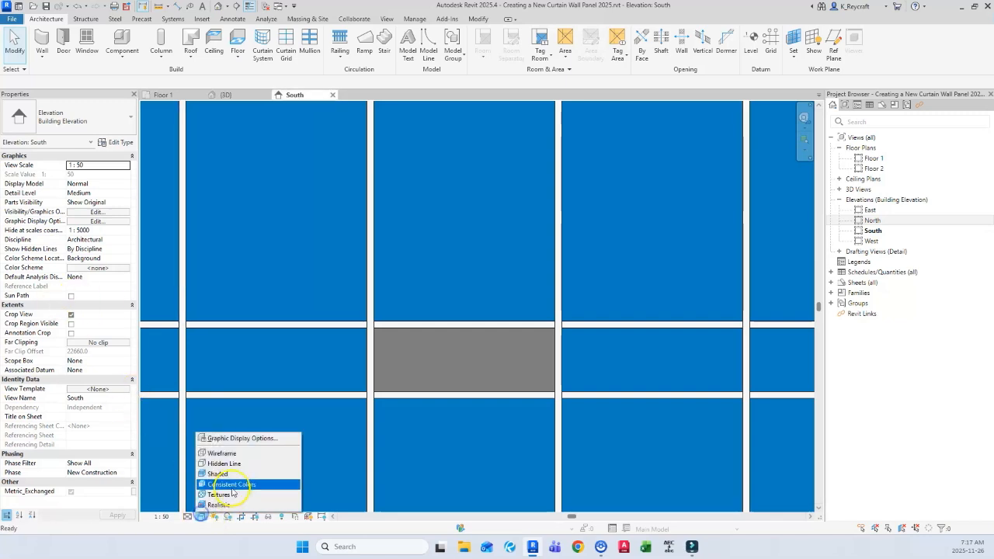
left_click(242, 453)
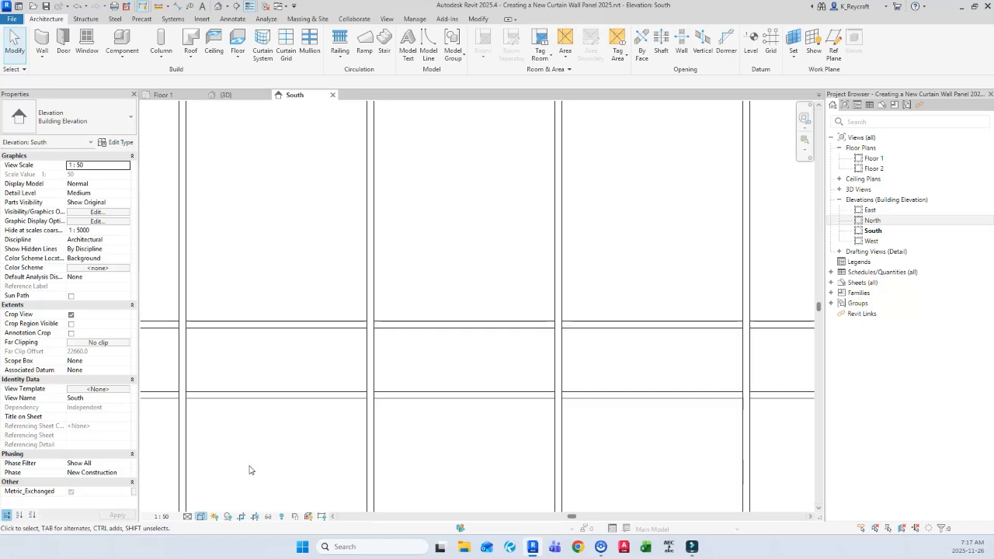
left_click(201, 517)
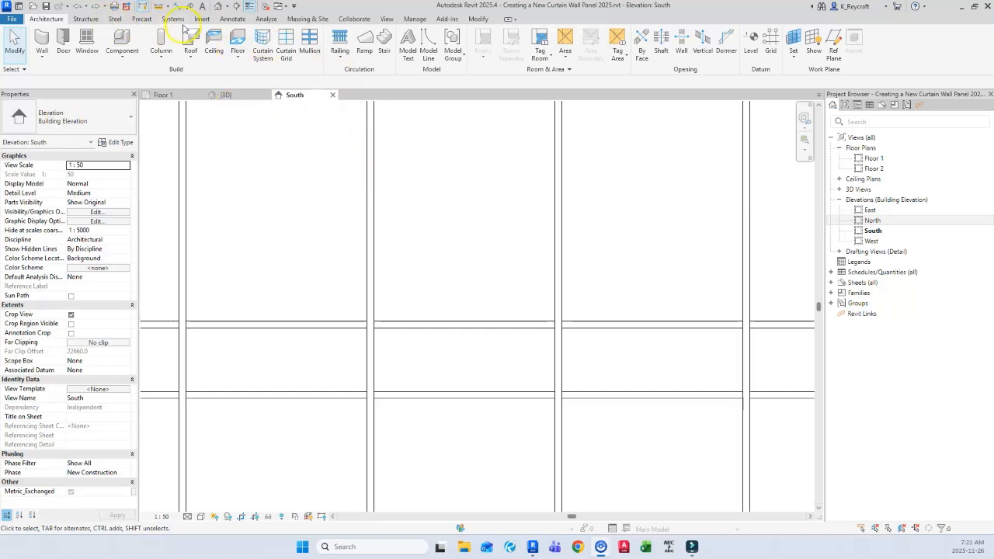
Start a filled region in the South elevation using the Solid Black type
left_click(231, 19)
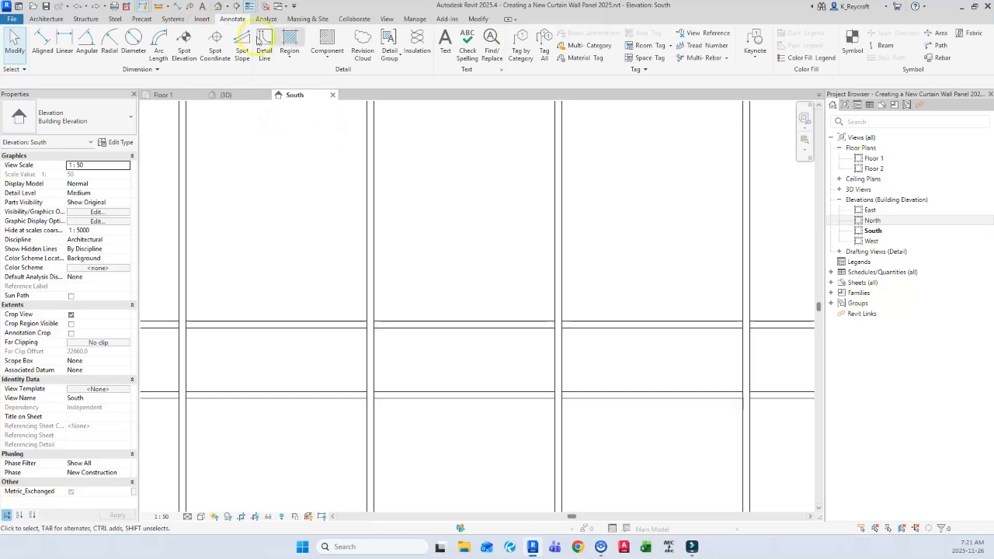
left_click(284, 39)
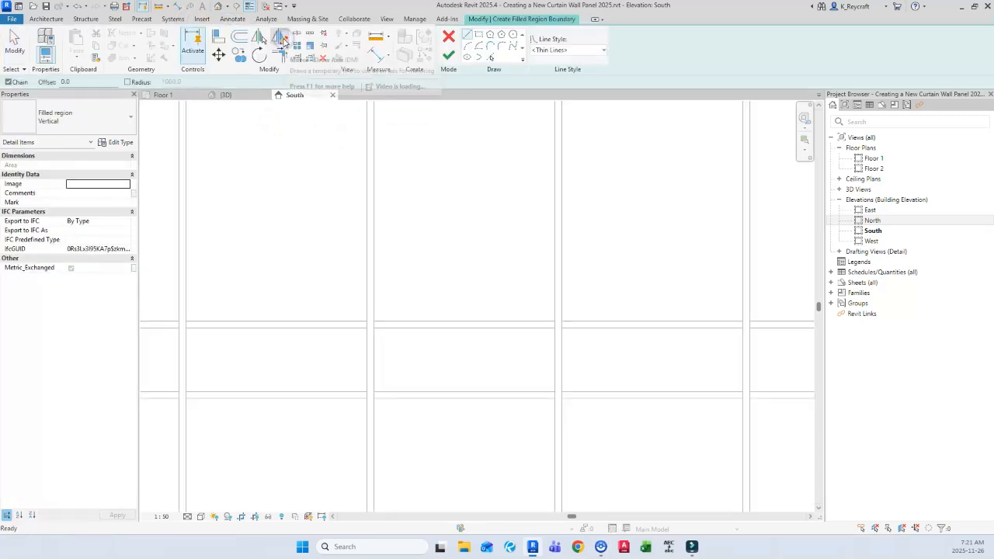
left_click(108, 125)
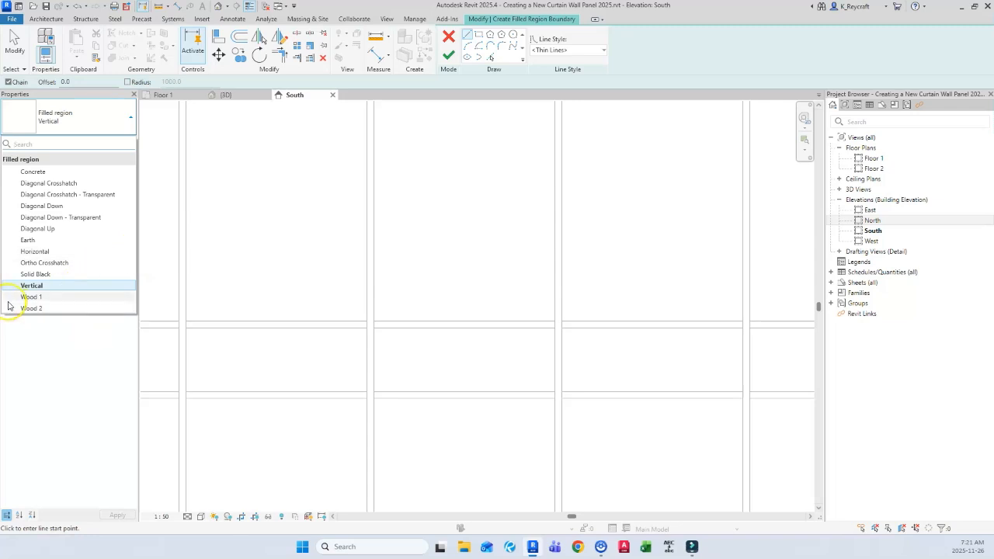
left_click(47, 275)
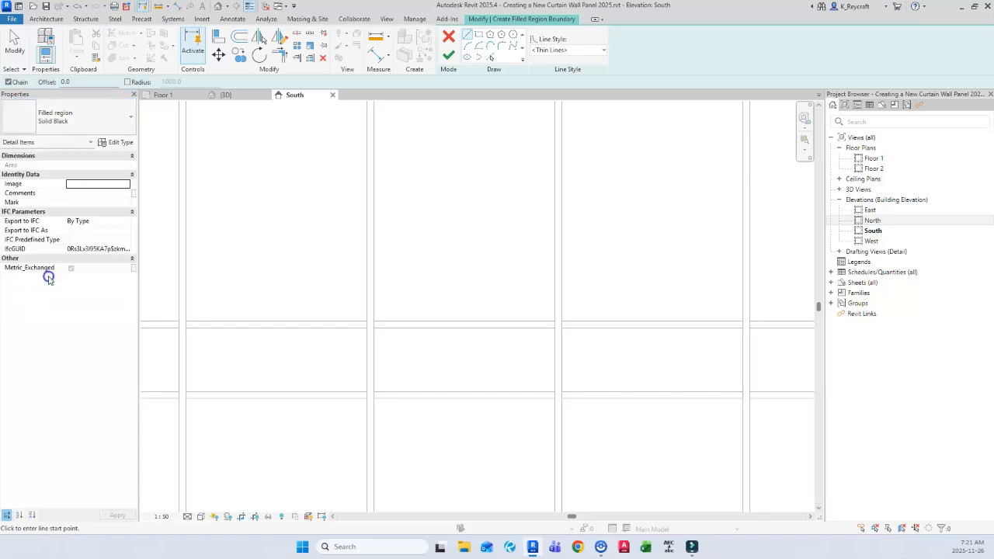
Duplicate the Solid Black filled region type under the name Solid Grey
left_click(117, 143)
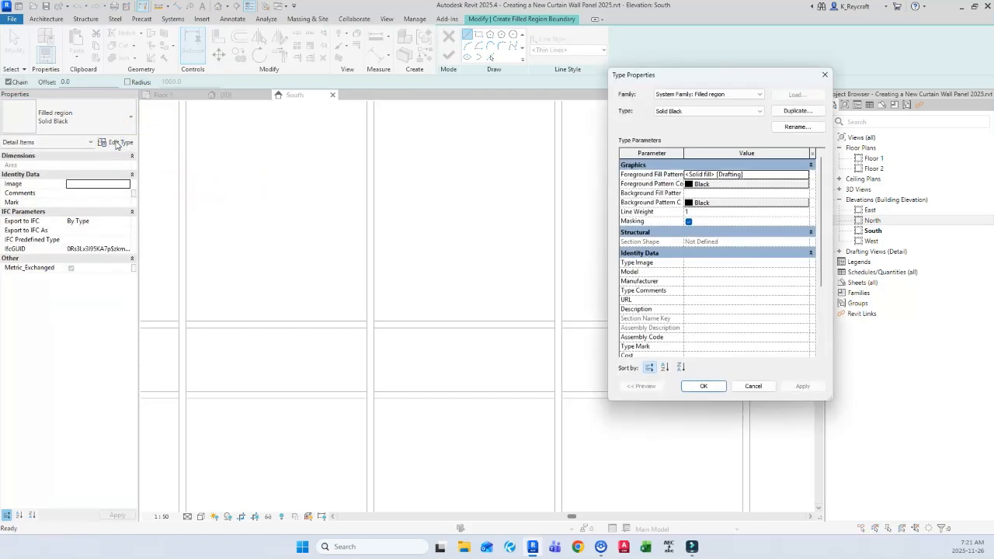
left_click(798, 111)
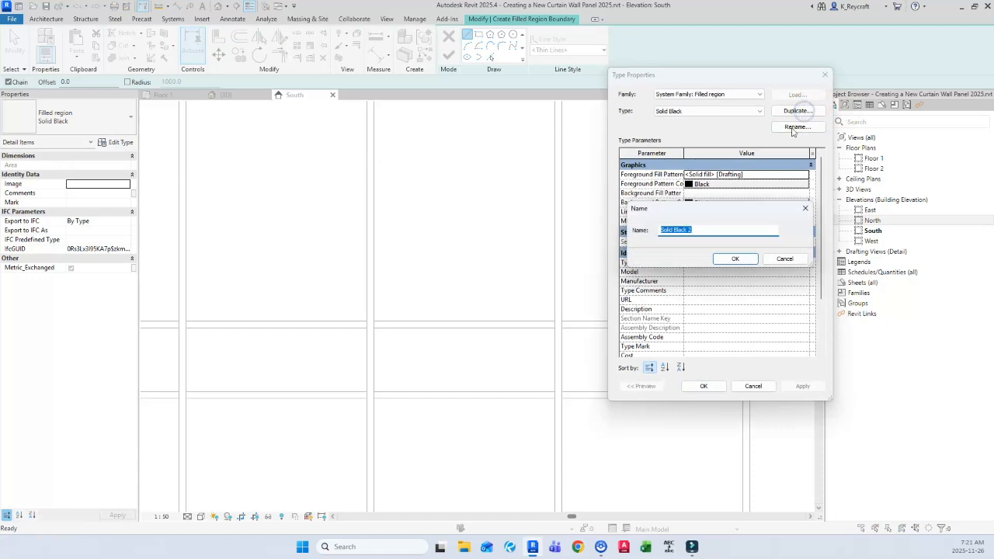
left_click(713, 229)
key("BackSpace")
key("BackSpace")
key("BackSpace")
key("BackSpace")
key("BackSpace")
key("BackSpace")
key("BackSpace")
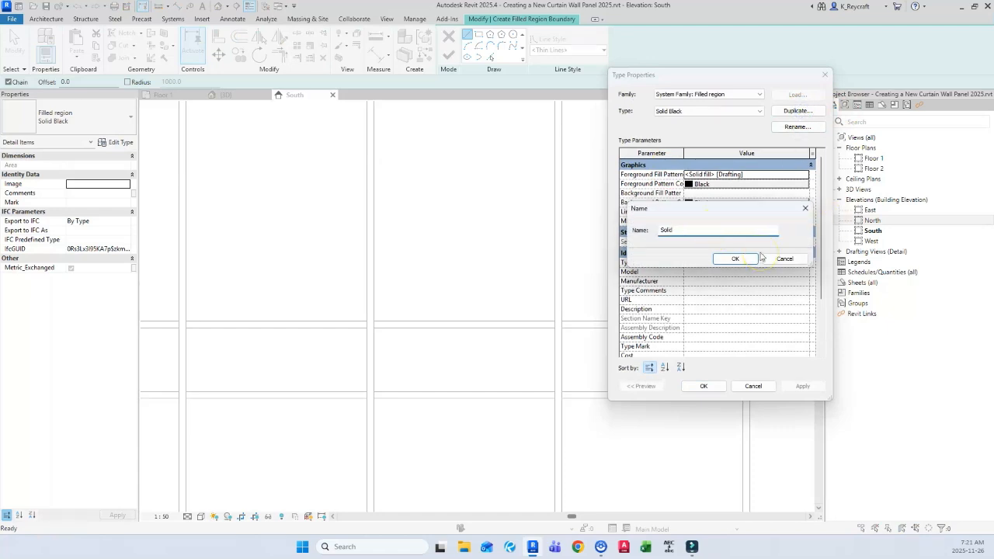
type("Grey")
left_click(752, 260)
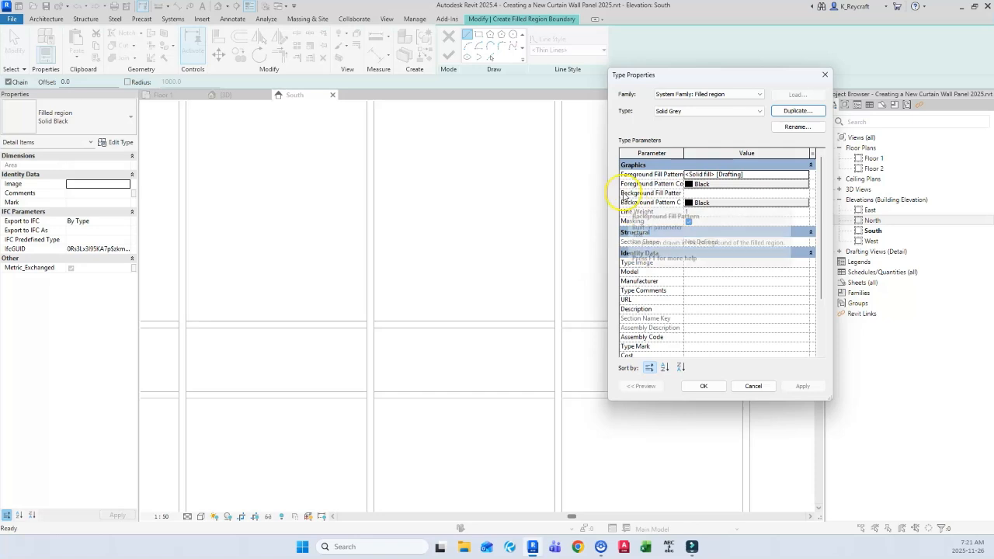
Set Solid Grey's foreground and background pattern colours to RGB 192-192-192 and accept the type properties
left_click(732, 185)
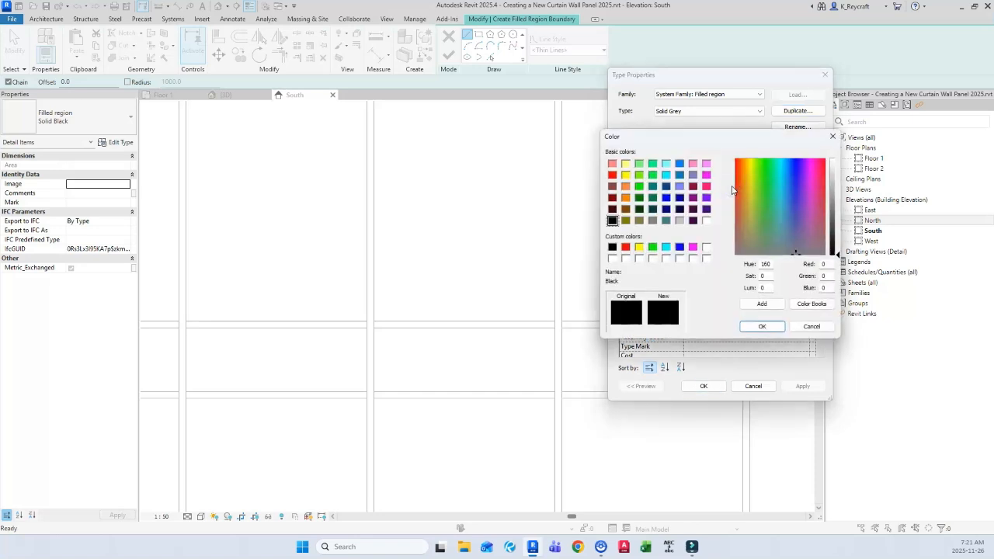
left_click(680, 221)
left_click(762, 327)
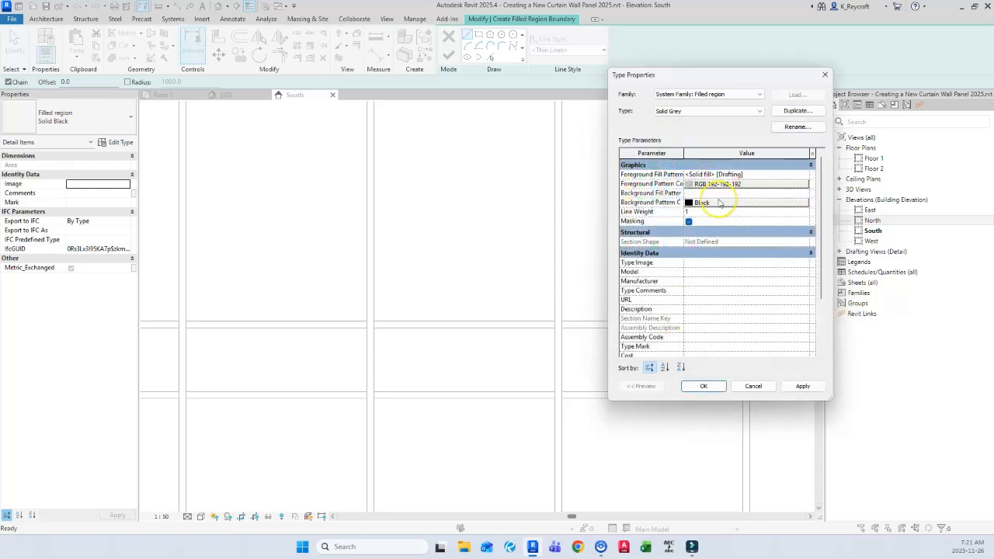
left_click(719, 203)
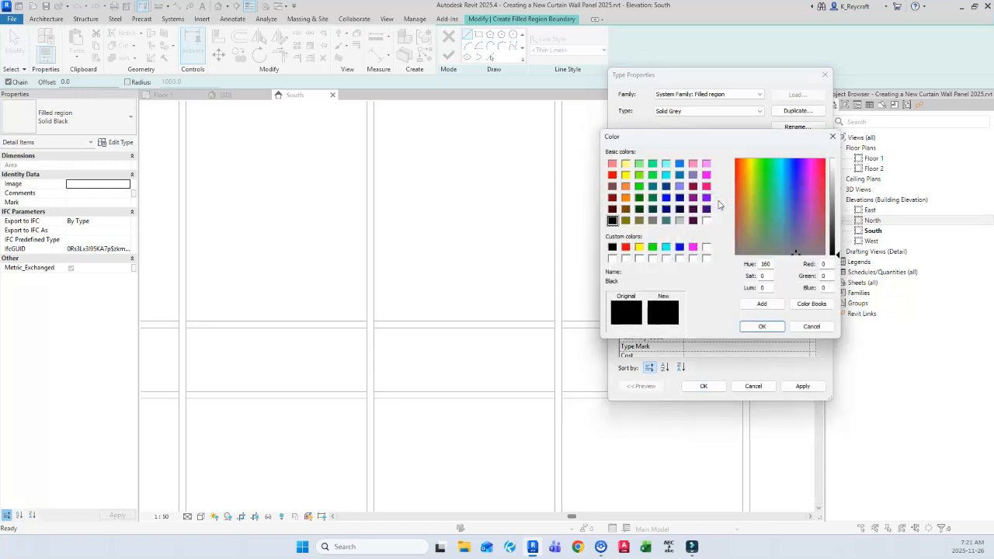
left_click(680, 221)
left_click(803, 326)
left_click(762, 326)
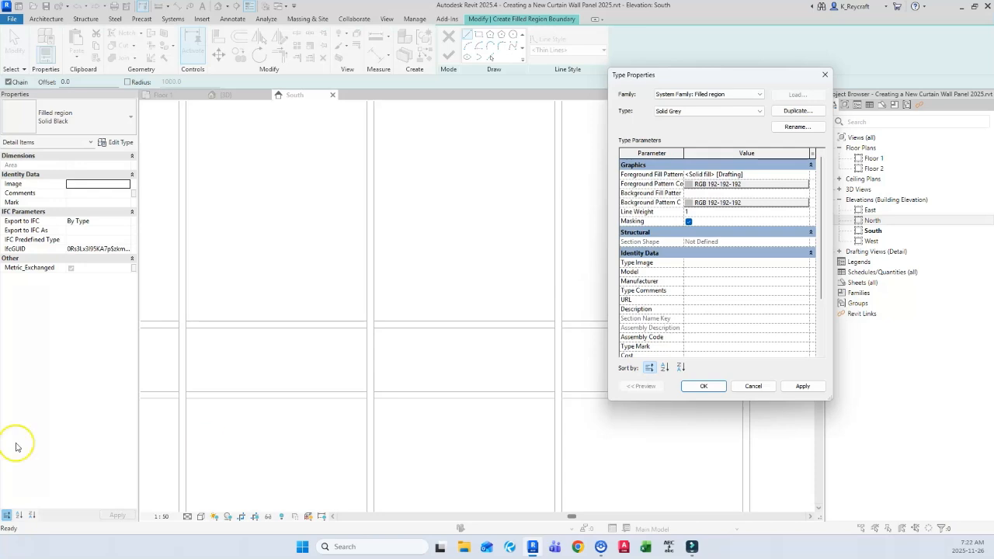
left_click(47, 500)
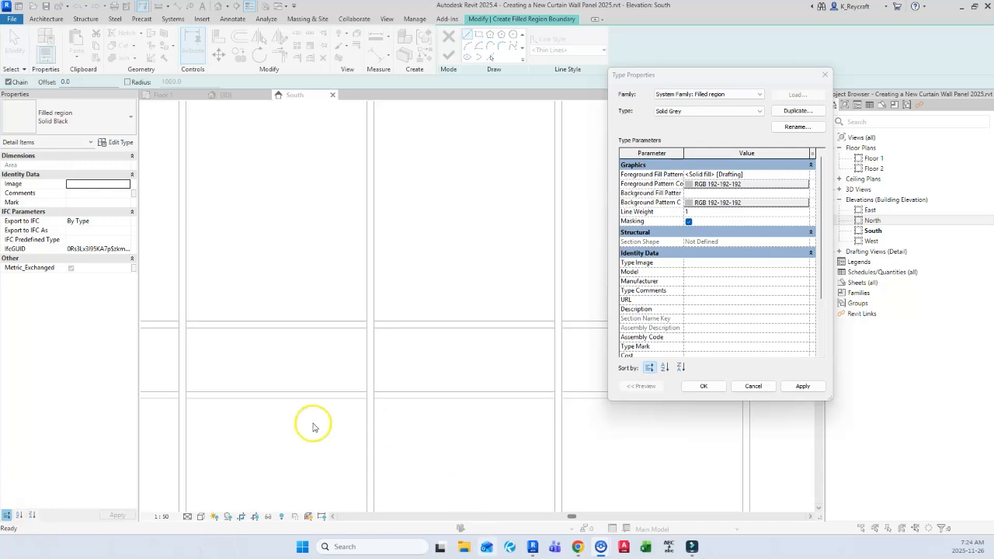
left_click(713, 387)
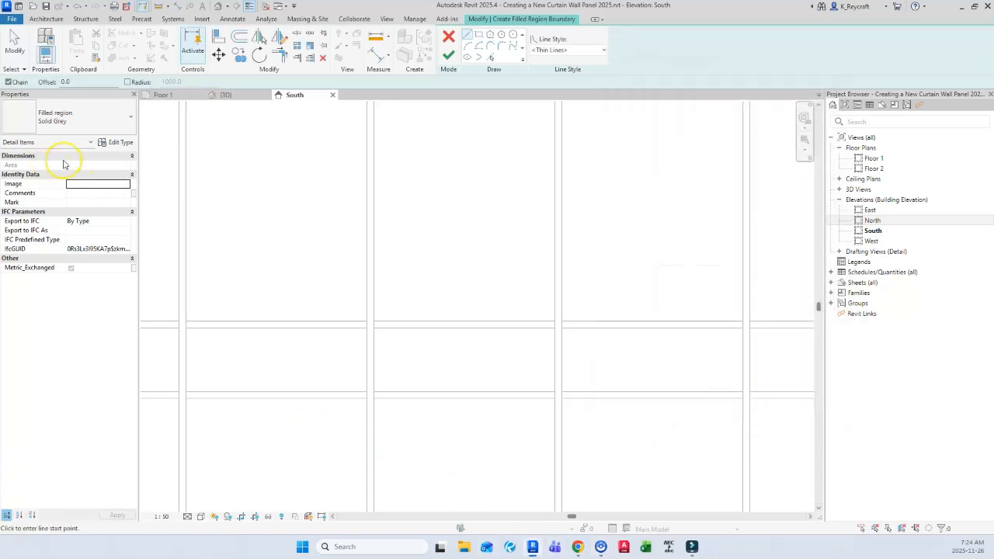
Draw a rectangular Solid Grey filled region, about 1283 by 450 mm, over the spandrel panel between its mullions and finish it
left_click(479, 34)
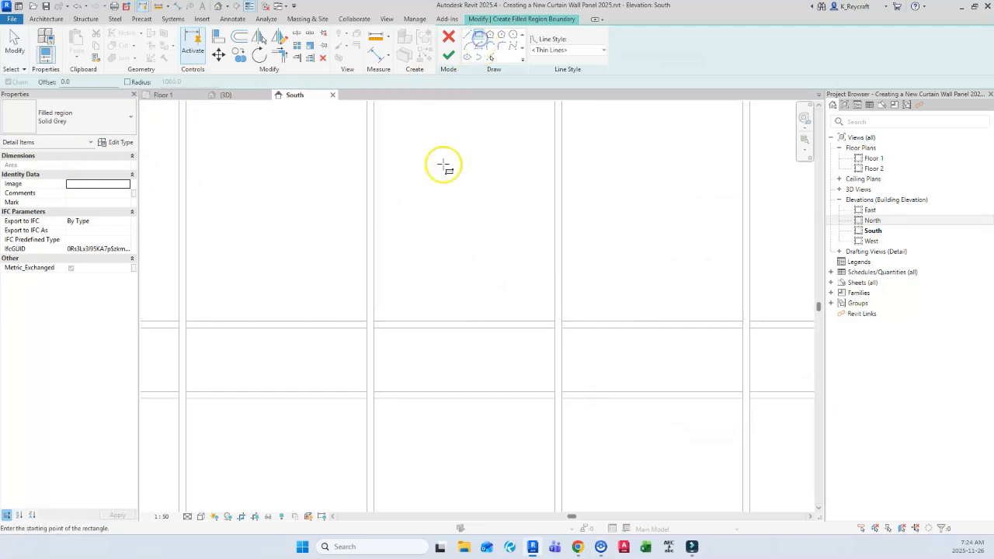
left_click(375, 330)
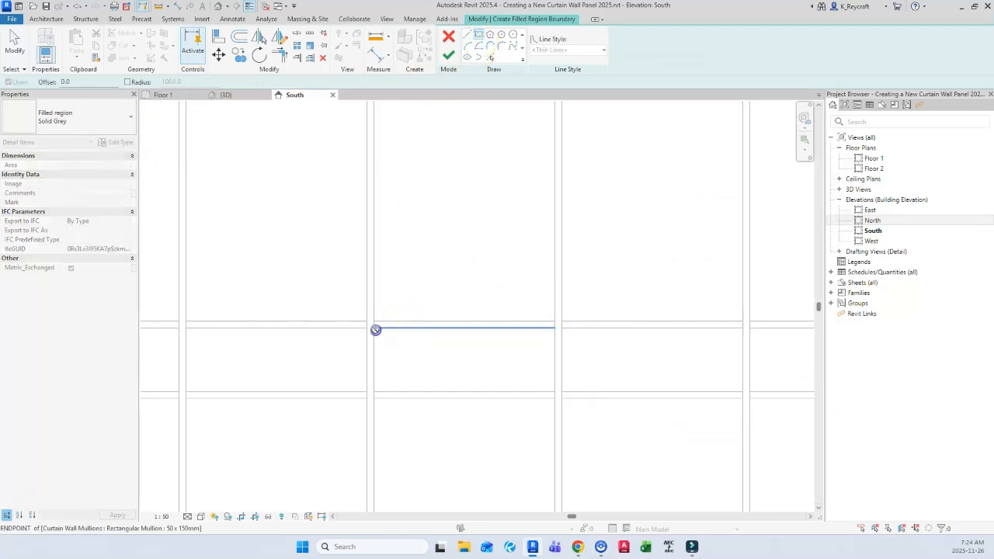
left_click(555, 392)
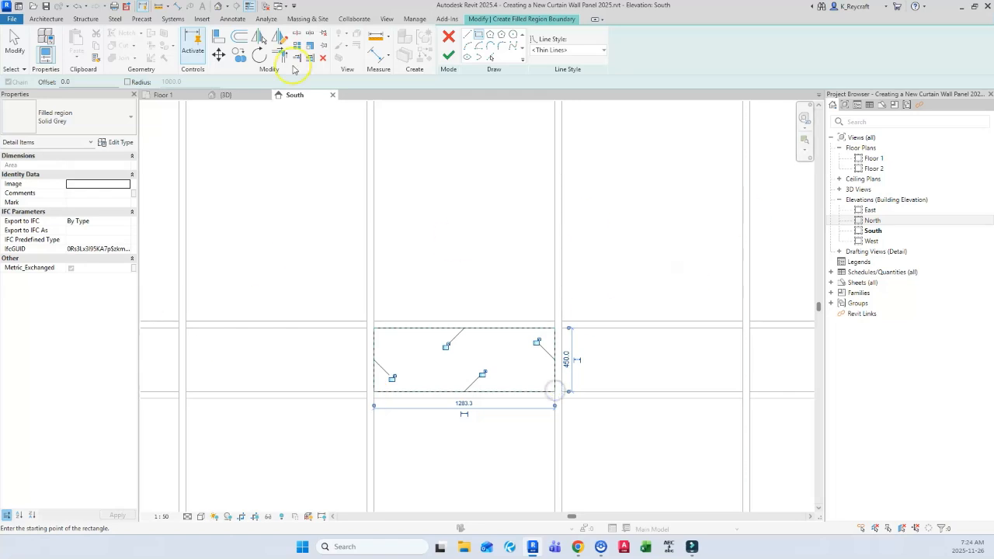
left_click(449, 57)
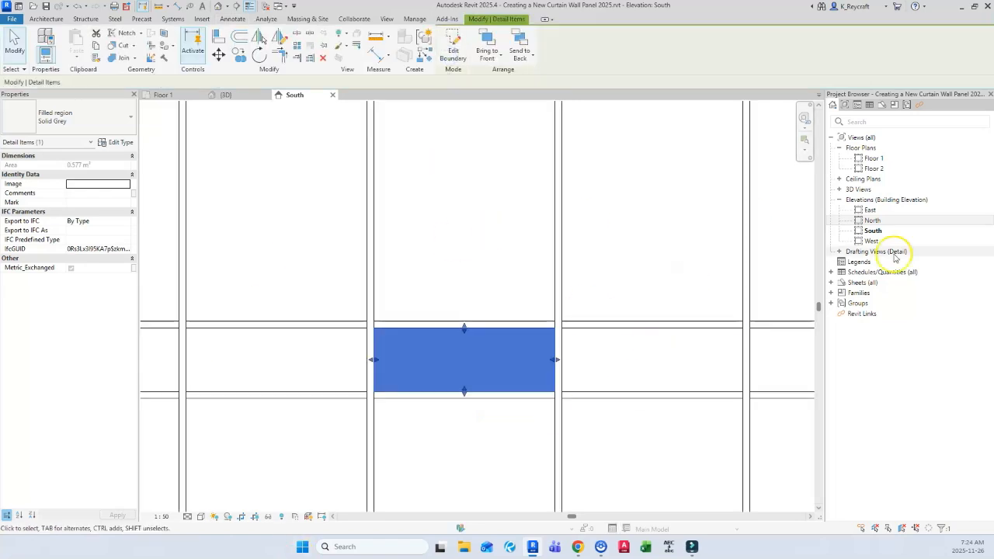
left_click(633, 297)
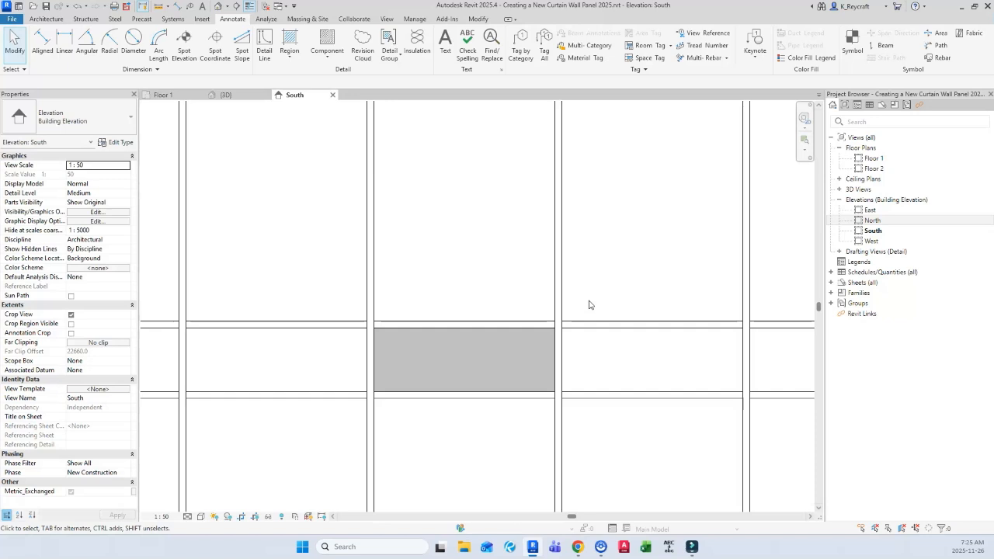
Create a perspective camera view from Floor 1, placing the camera north-east of the curtain wall and aiming south-west through the glazing
left_click(174, 95)
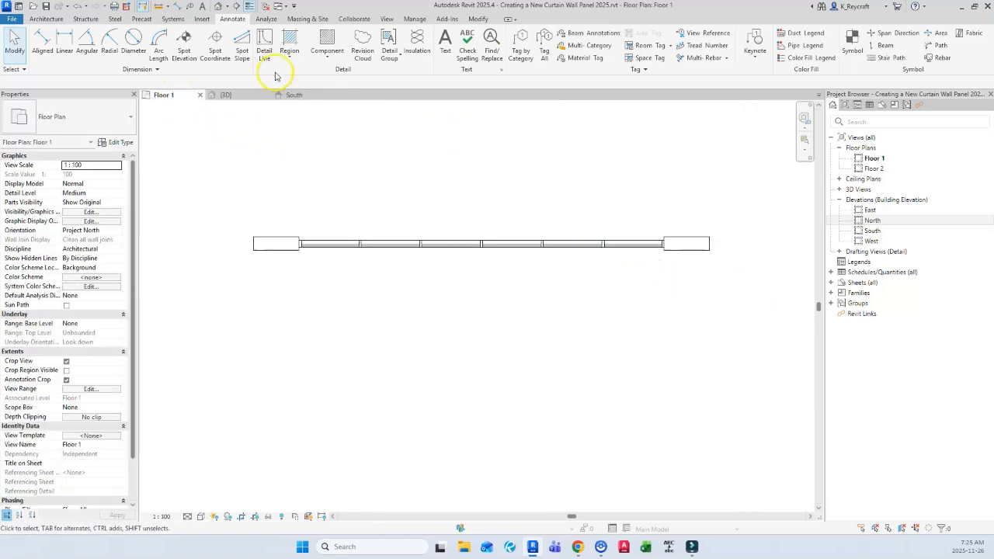
left_click(225, 7)
left_click(228, 30)
middle_click_drag(369, 263, 360, 405)
left_click(649, 176)
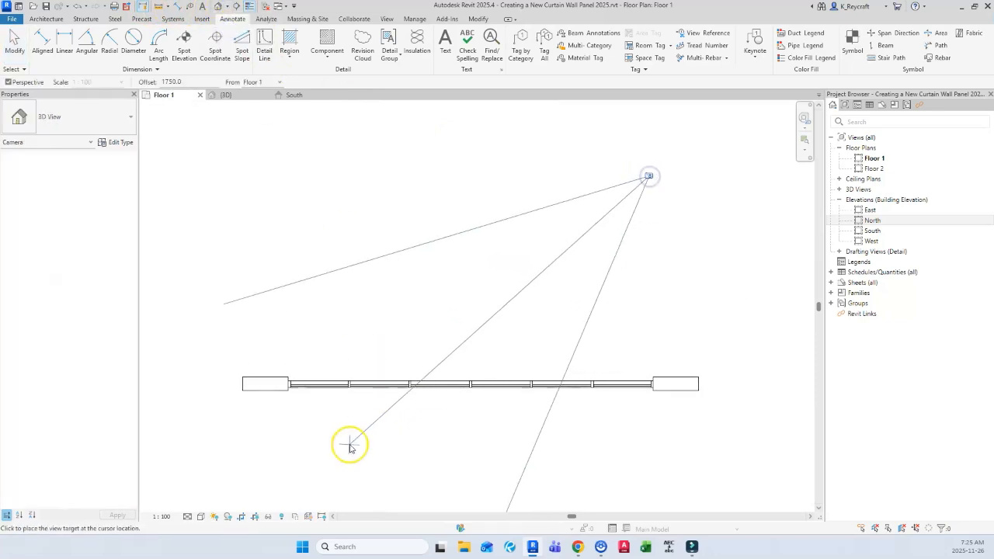
left_click(393, 463)
Adjust the camera angle slightly and extend the left side of the crop region to frame more curtain wall around the car
middle_click_drag(458, 324, 646, 285)
scroll(503, 359, "down", 1)
middle_click_drag(504, 359, 502, 382, "shift")
left_click_drag(295, 303, 194, 306)
middle_click_drag(394, 346, 524, 328)
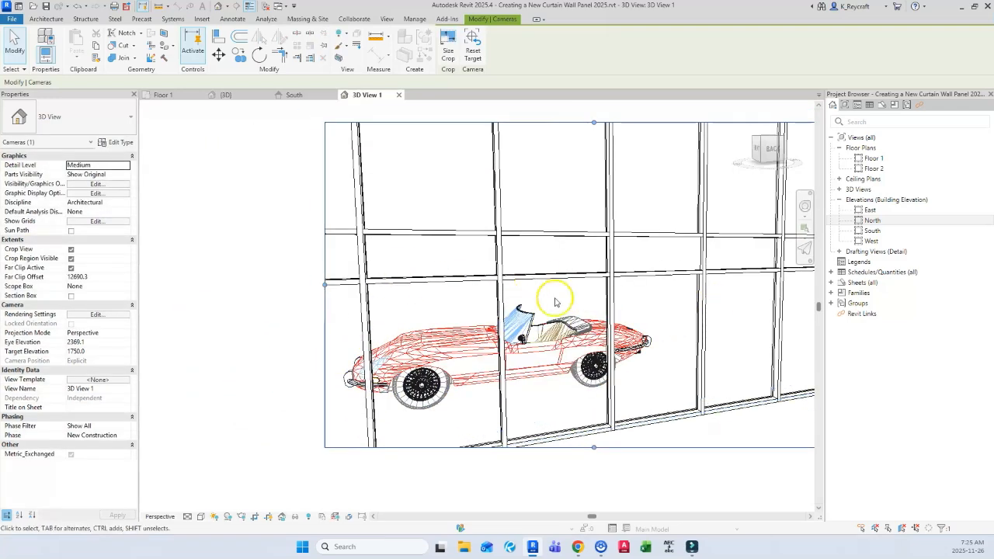
left_click_drag(325, 286, 292, 284)
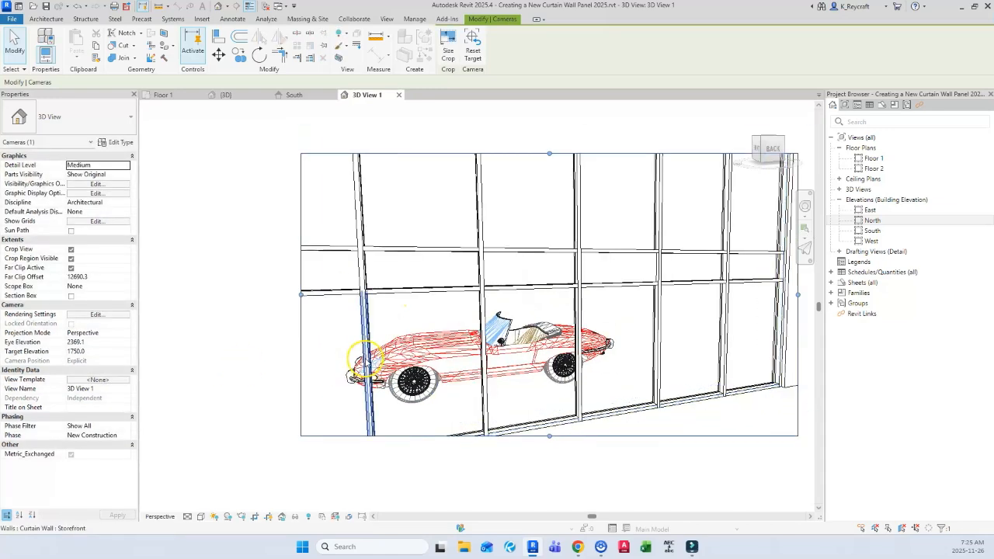
scroll(428, 342, "down", 1)
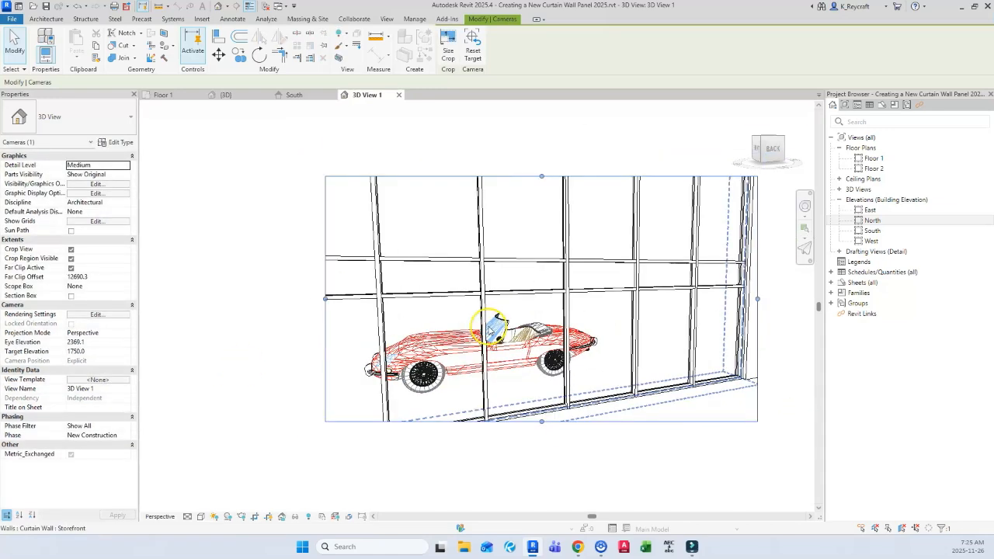
Set the camera view's visual style to Consistent Colors and extend the crop region's lower edge below the base of the curtain wall
left_click(201, 517)
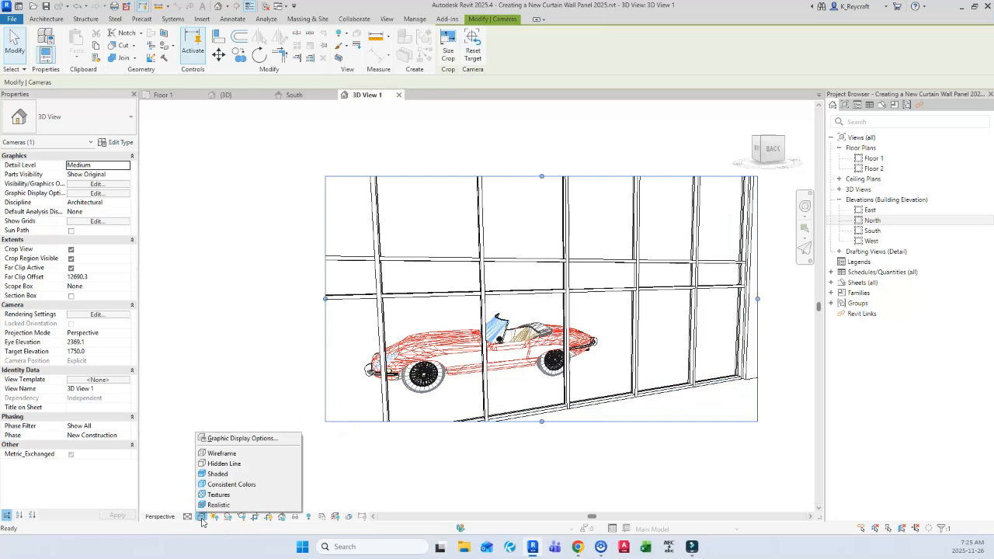
left_click(237, 485)
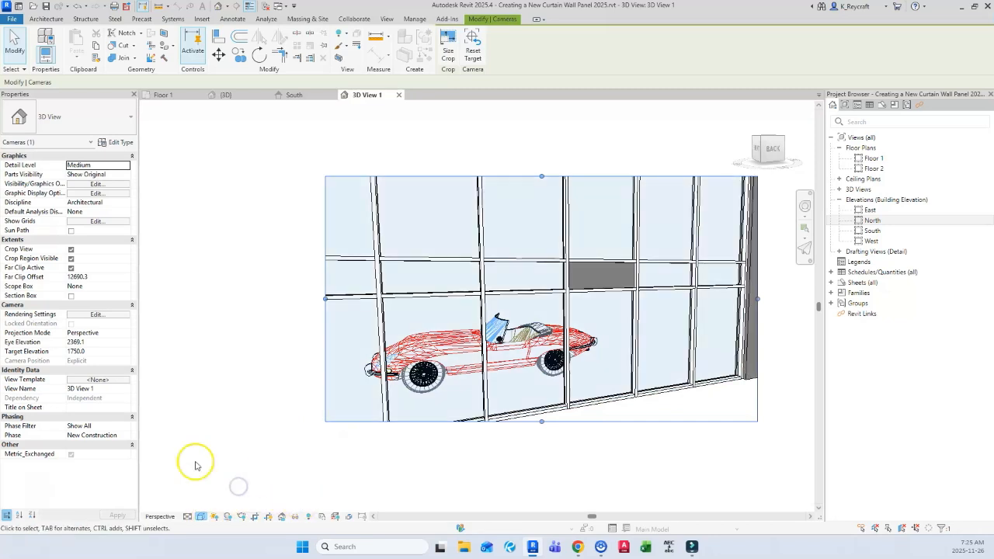
scroll(595, 300, "up", 1)
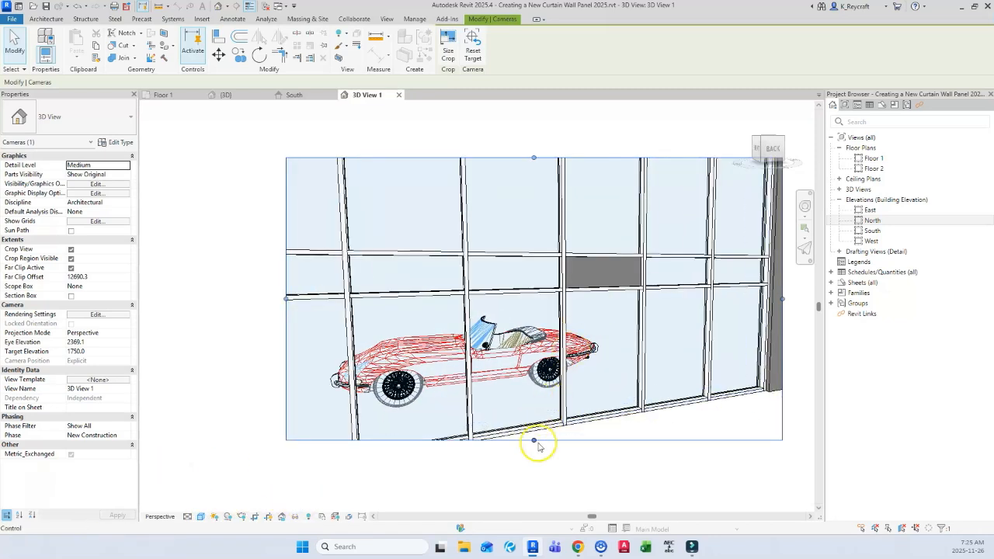
left_click_drag(536, 443, 532, 456)
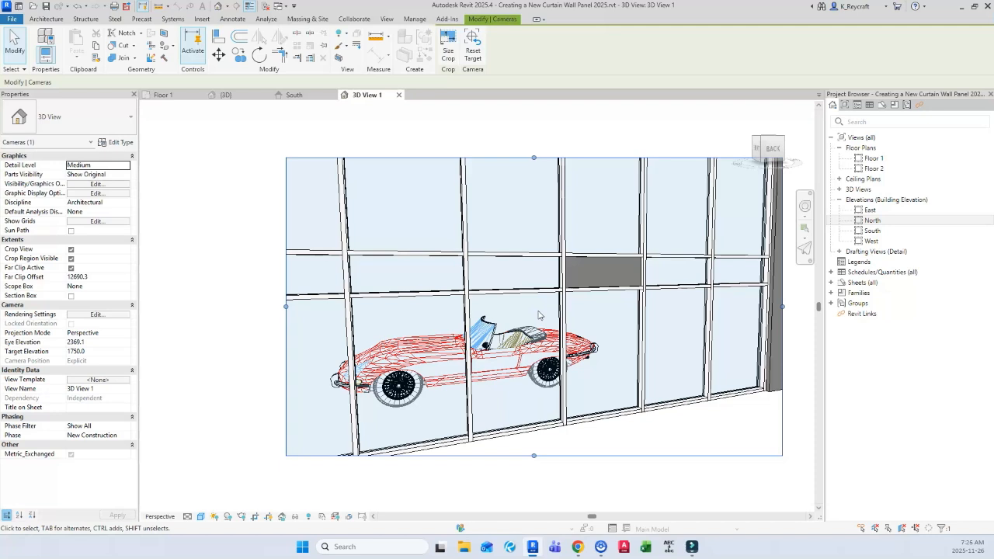
key("Escape")
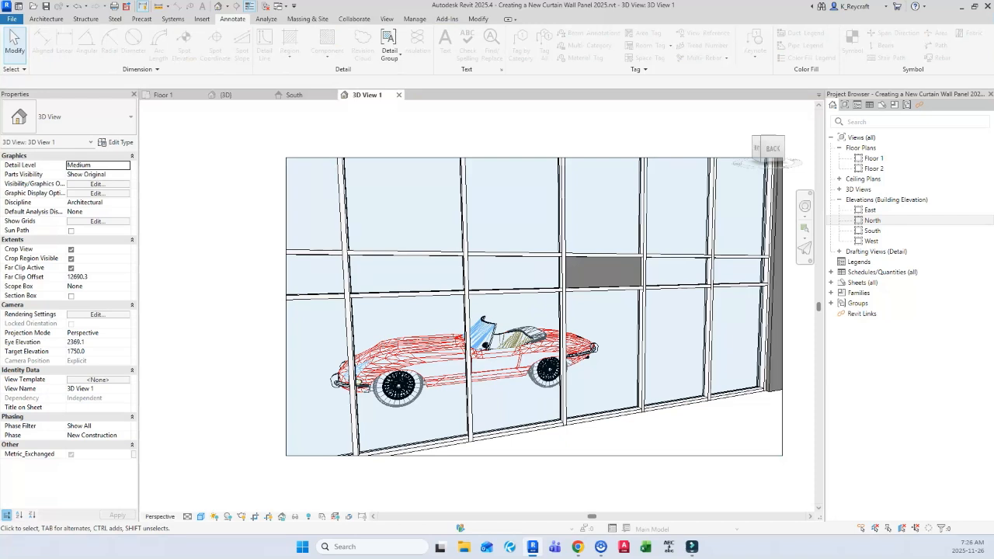
Render the camera view at Draft quality and screen resolution with sun-only exterior lighting and the Few Clouds sky
key("r")
key("r")
left_click_drag(244, 44, 146, 69)
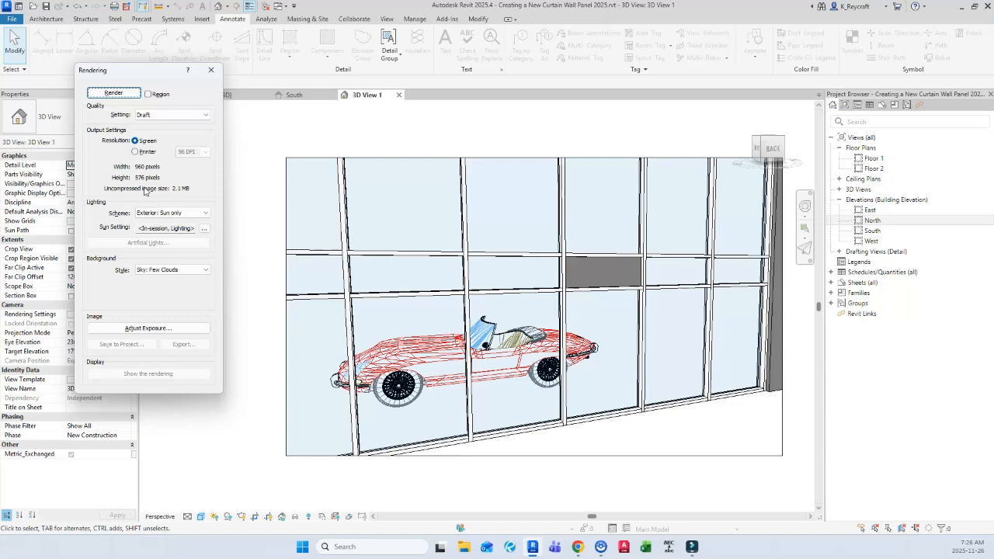
left_click(107, 94)
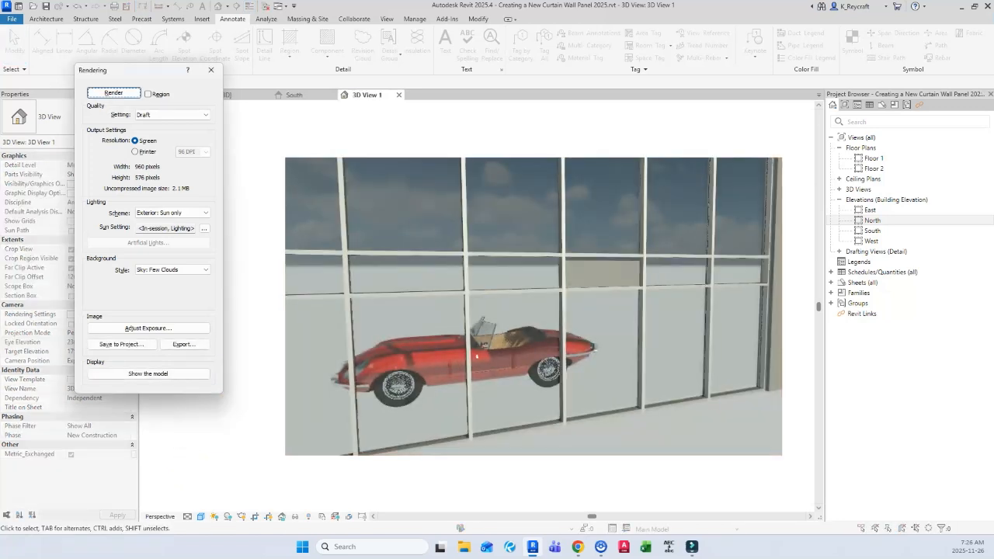
left_click(448, 448)
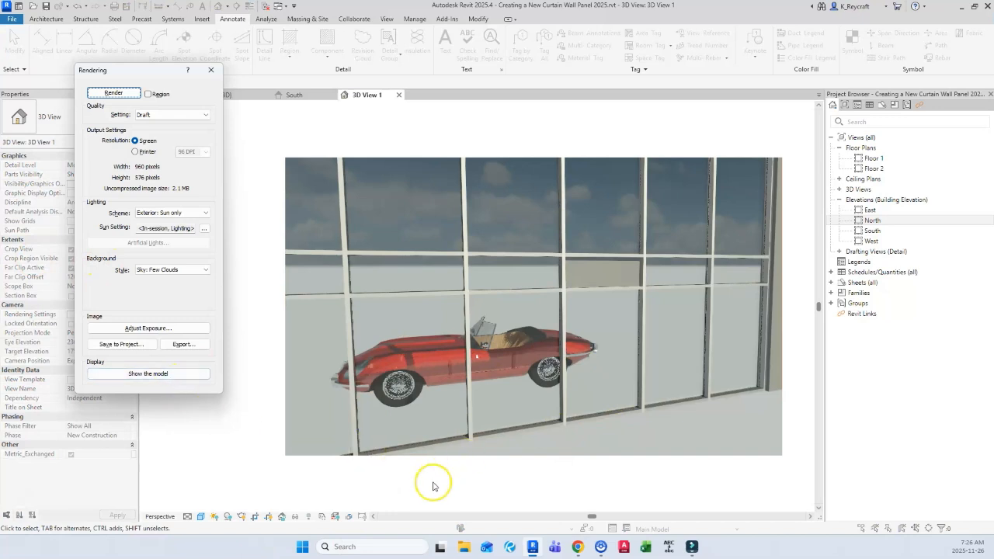